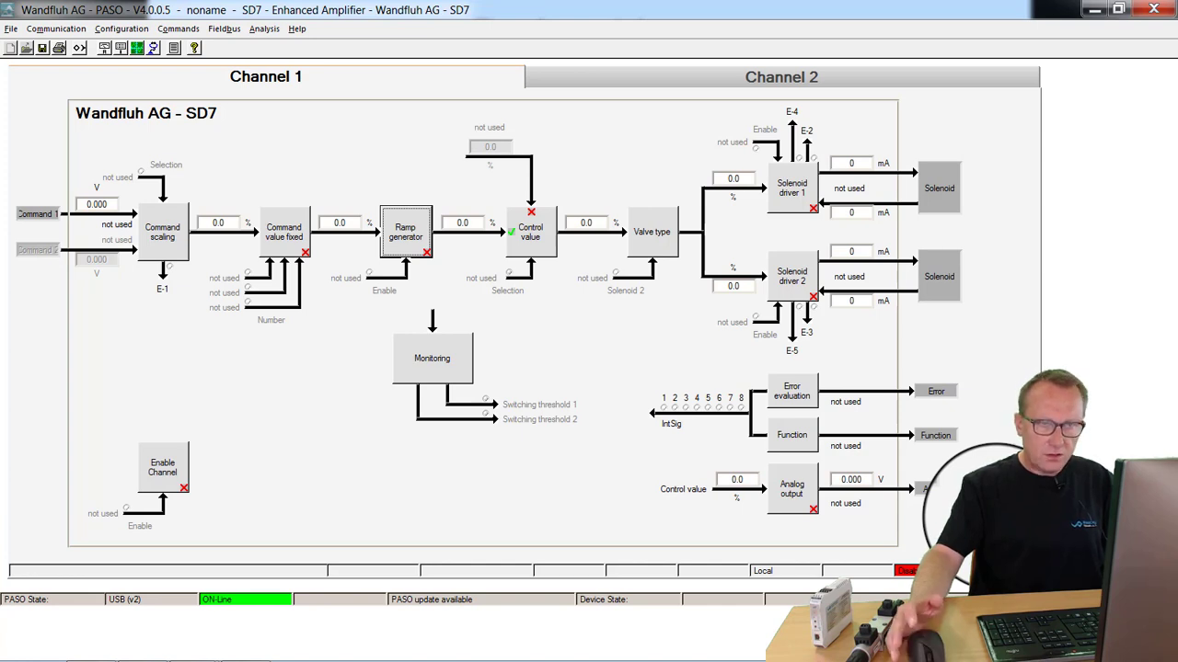
- Set the valve mode to Command unipolar (2-sol with DigInp), with DigInp2 switching to solenoid 2
click(793, 189)
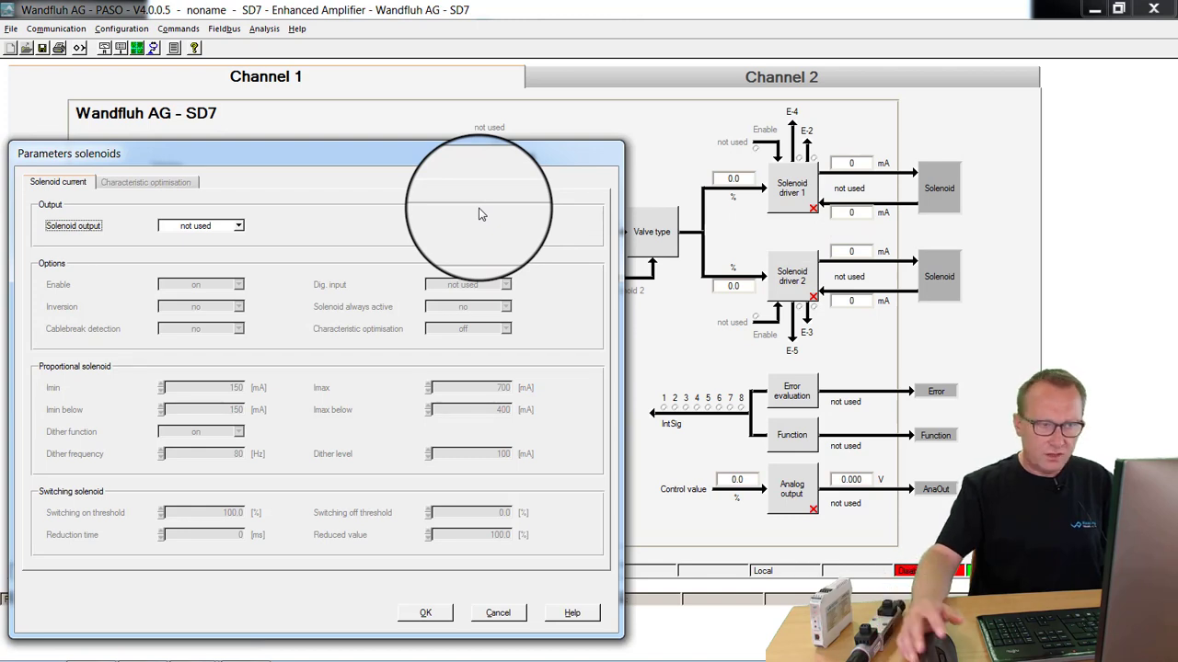
click(493, 621)
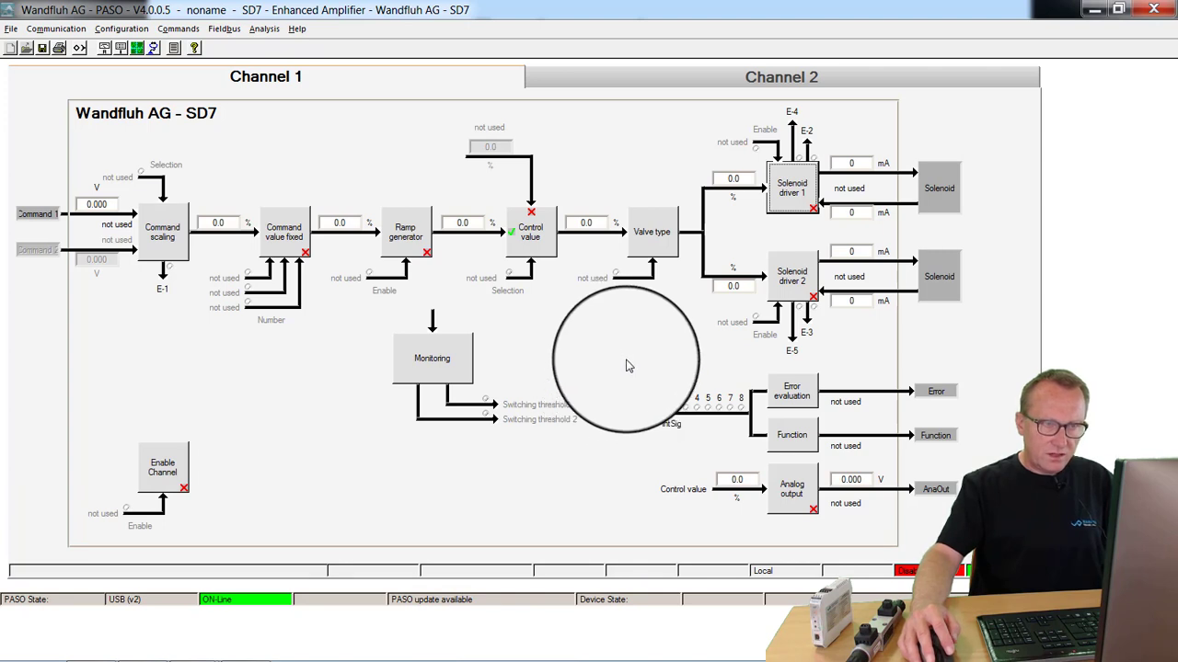
click(653, 241)
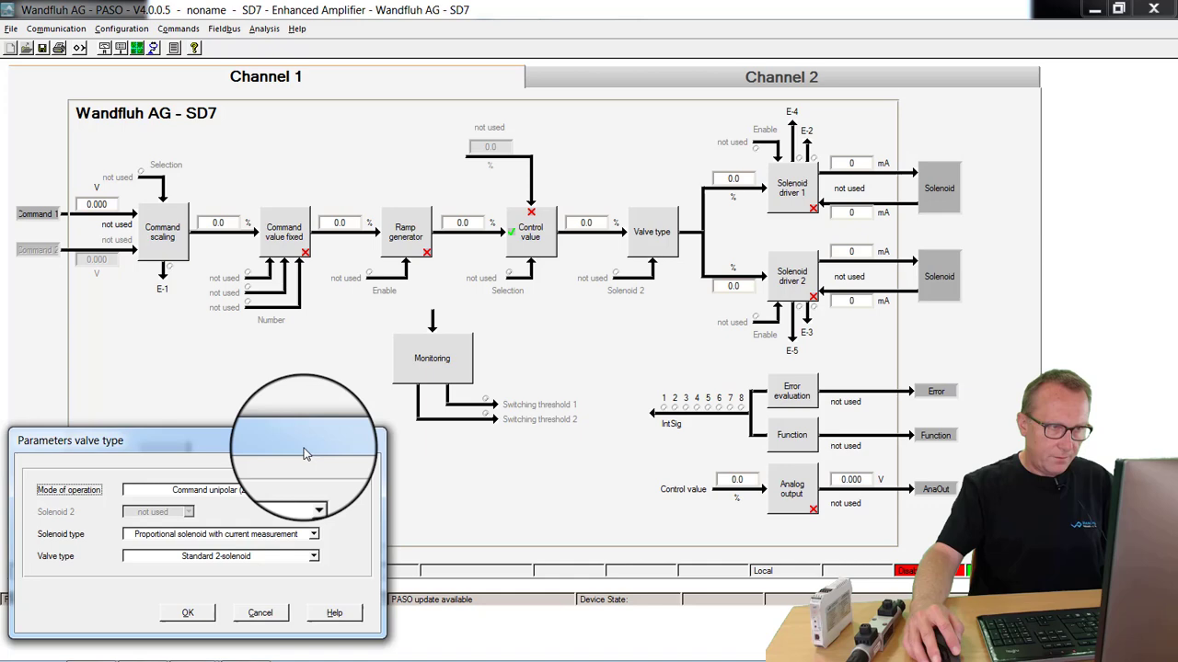
drag(331, 439, 622, 313)
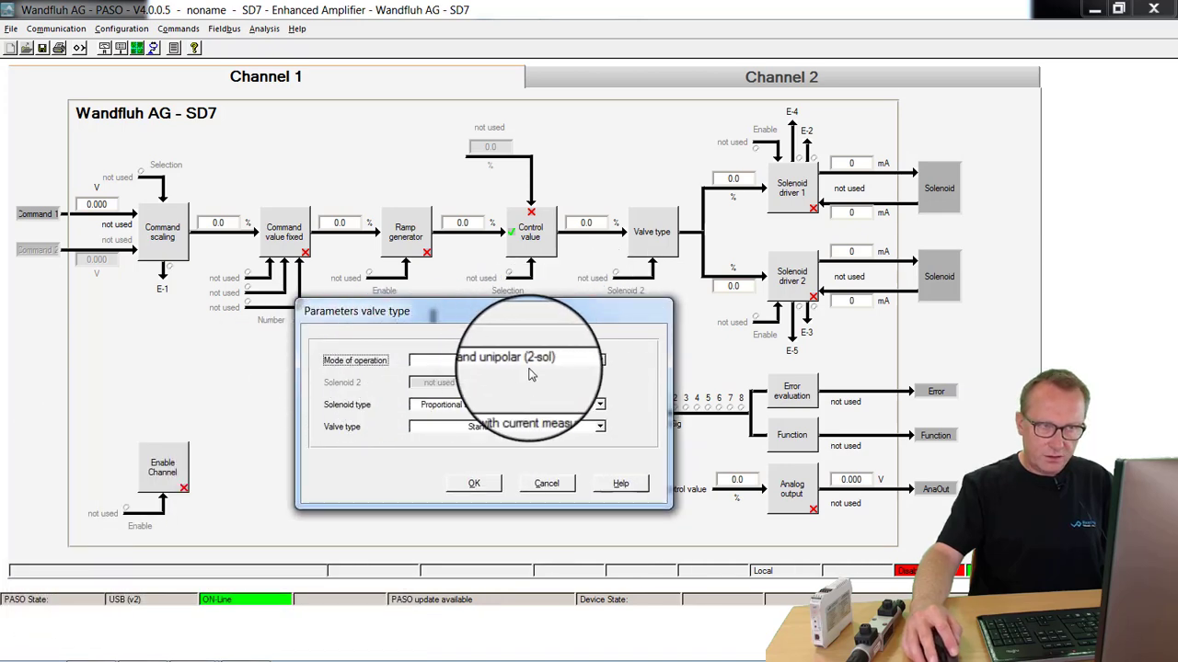
click(600, 362)
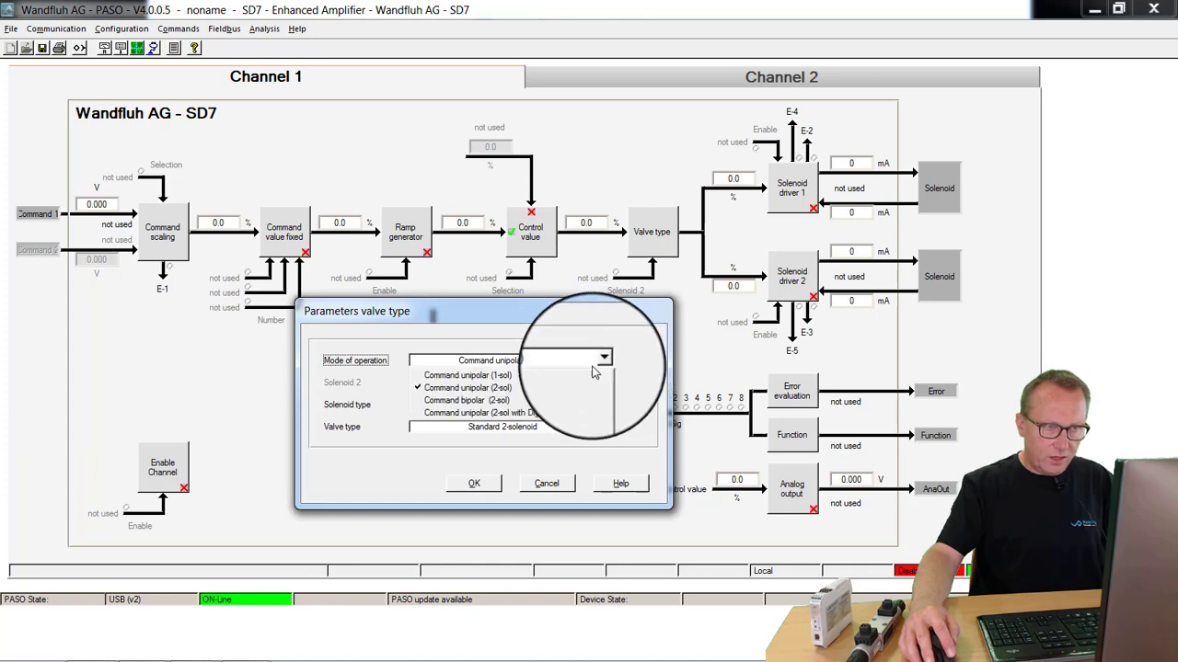
click(545, 416)
click(525, 370)
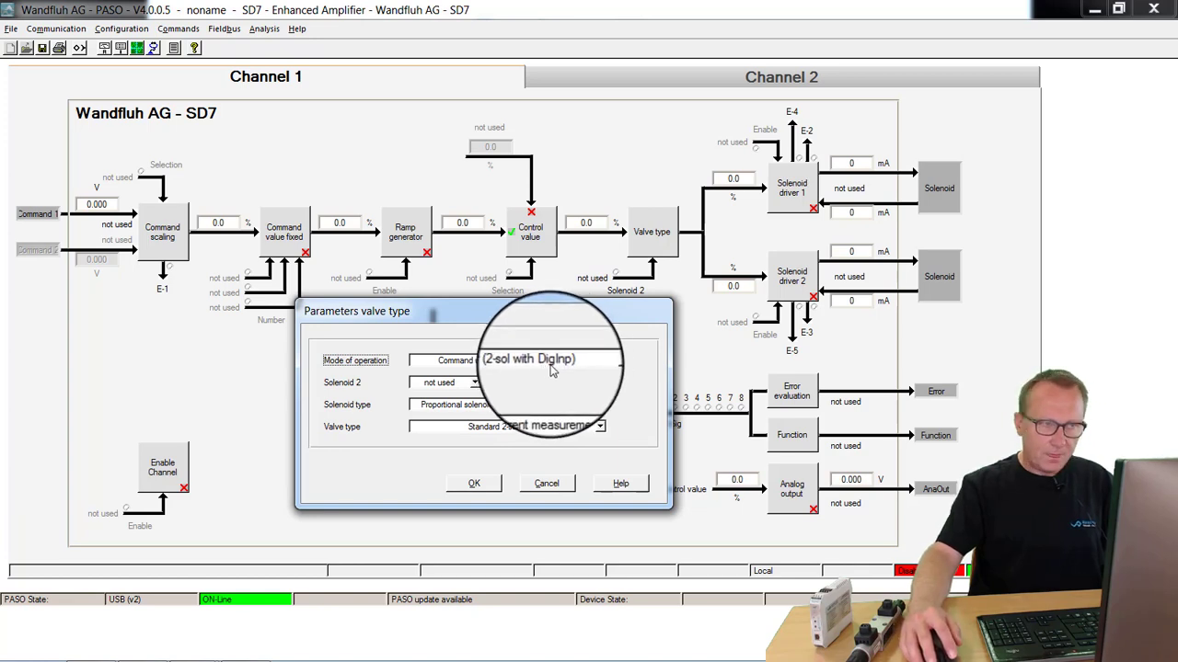
click(476, 384)
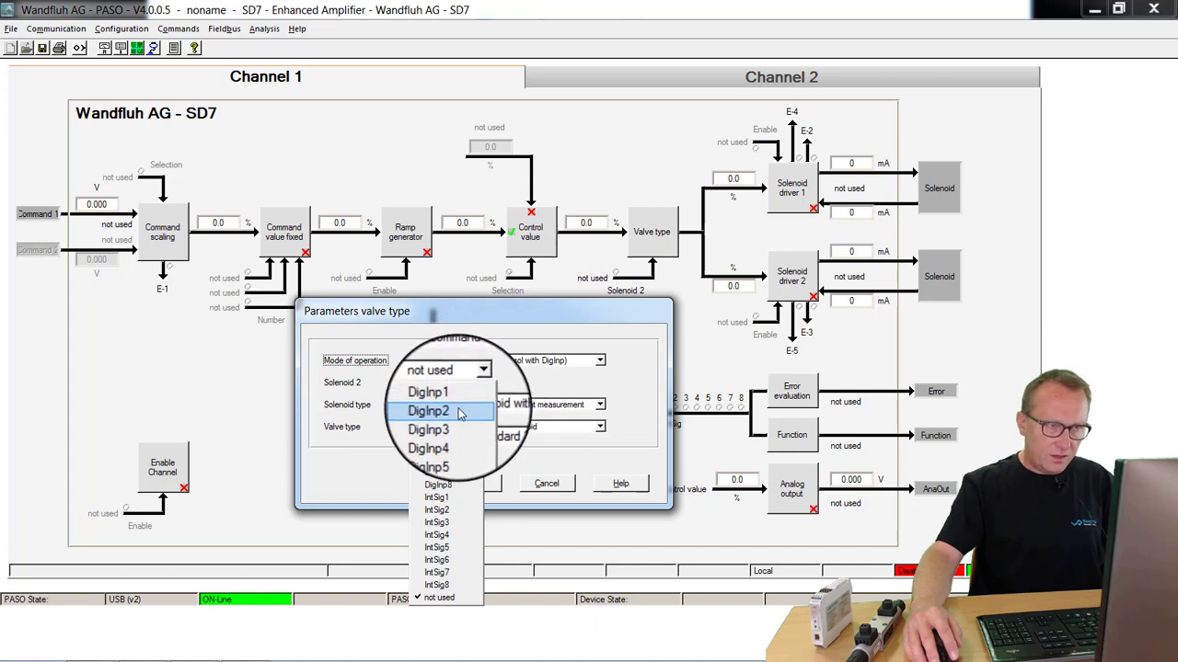
click(460, 414)
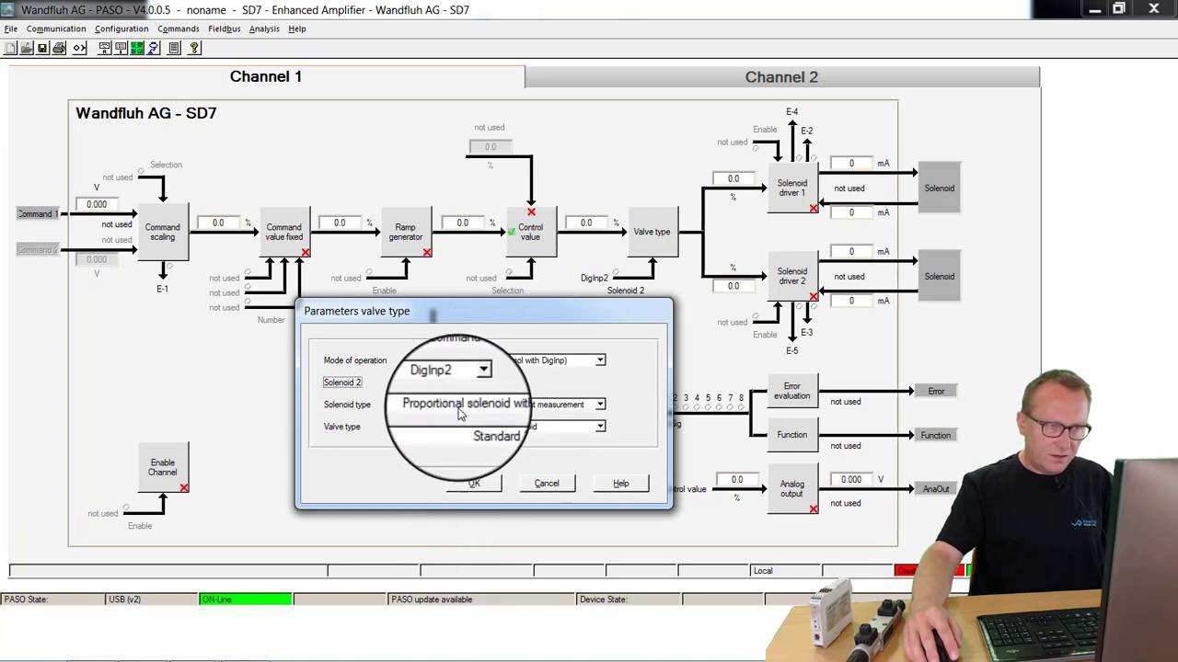
click(475, 484)
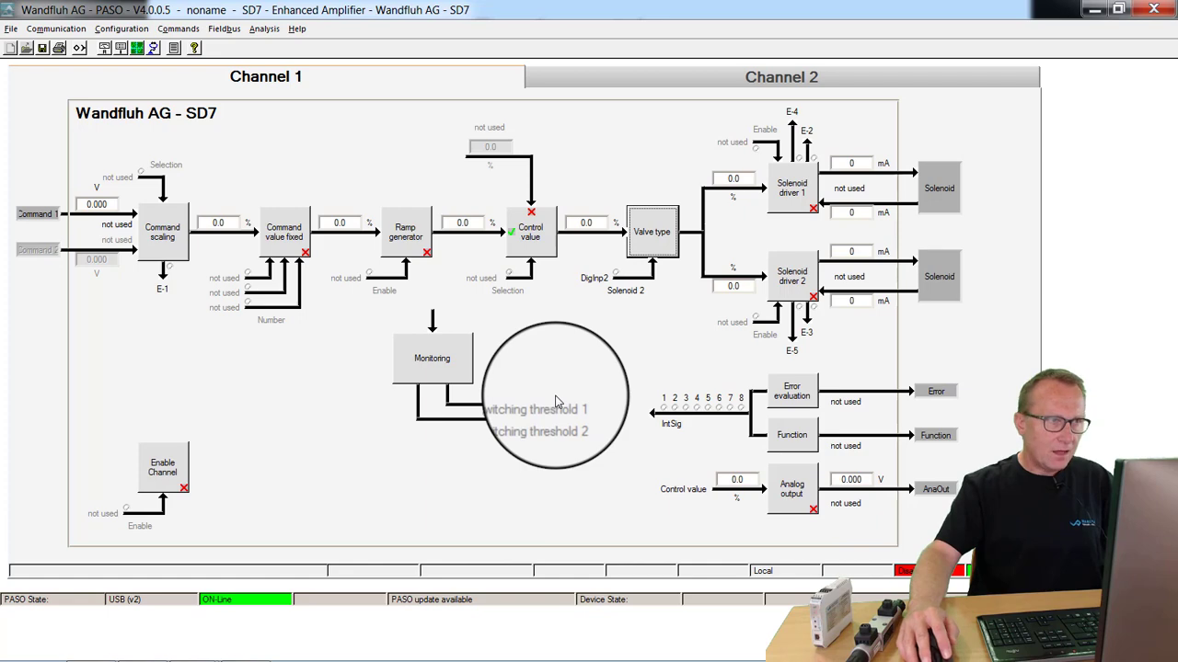
- Scale the AnaInp1 [V] command input with min interface 0.009 V and max interface 9.865 V
double_click(175, 244)
drag(283, 228, 538, 147)
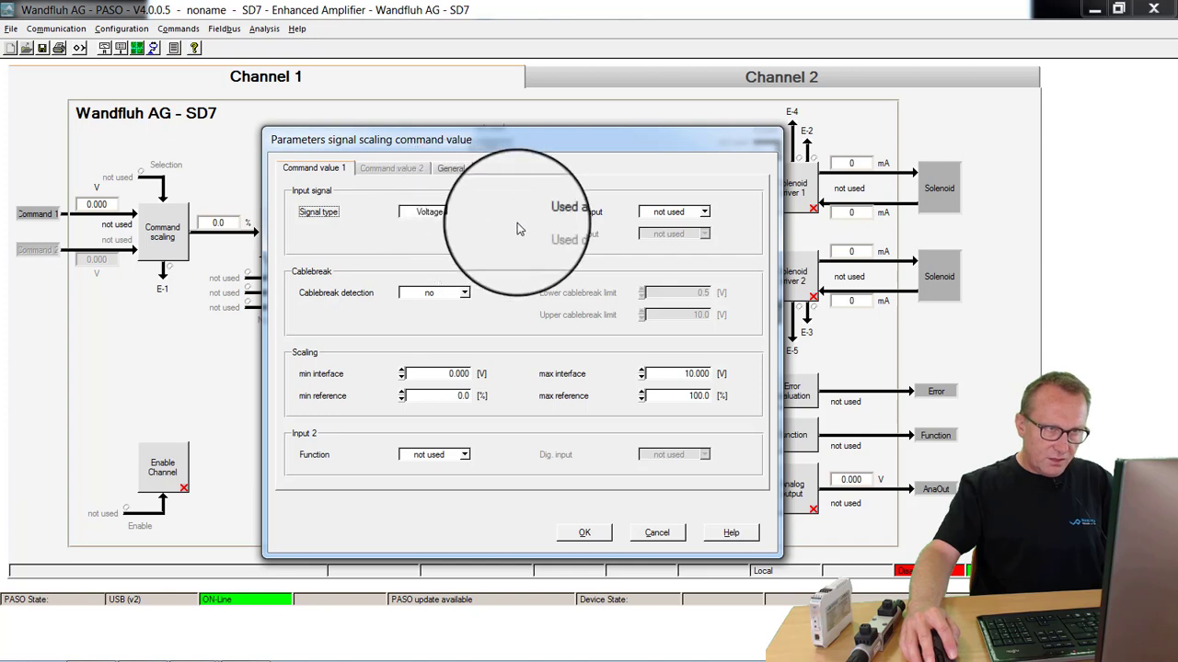
click(704, 211)
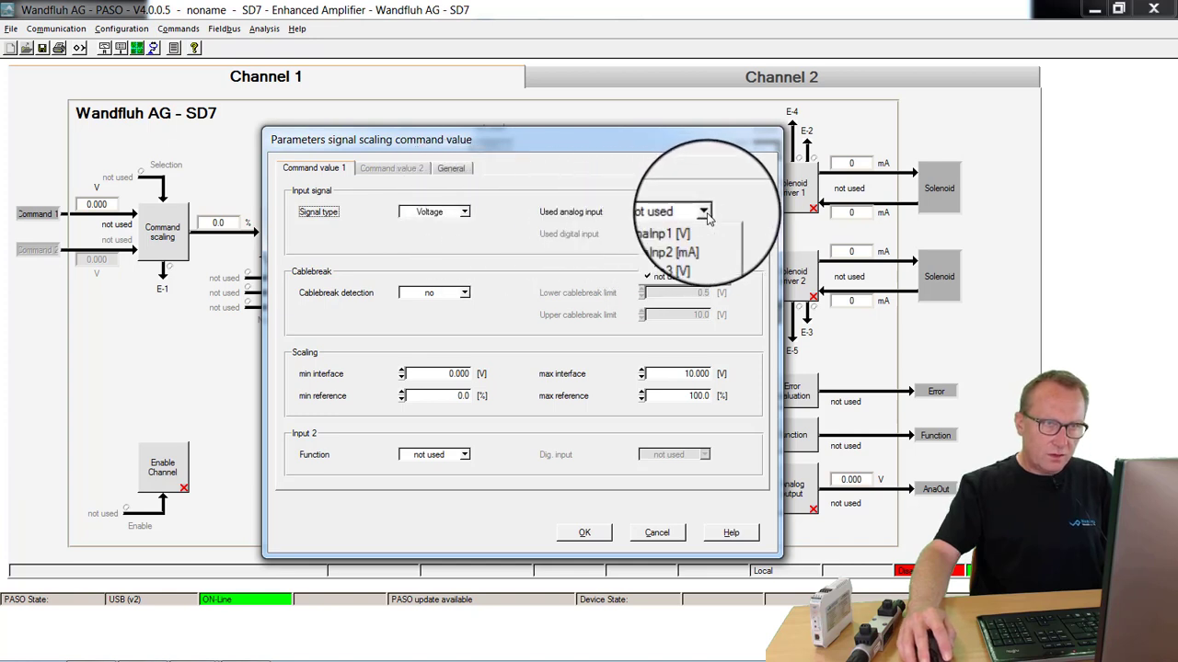
click(667, 233)
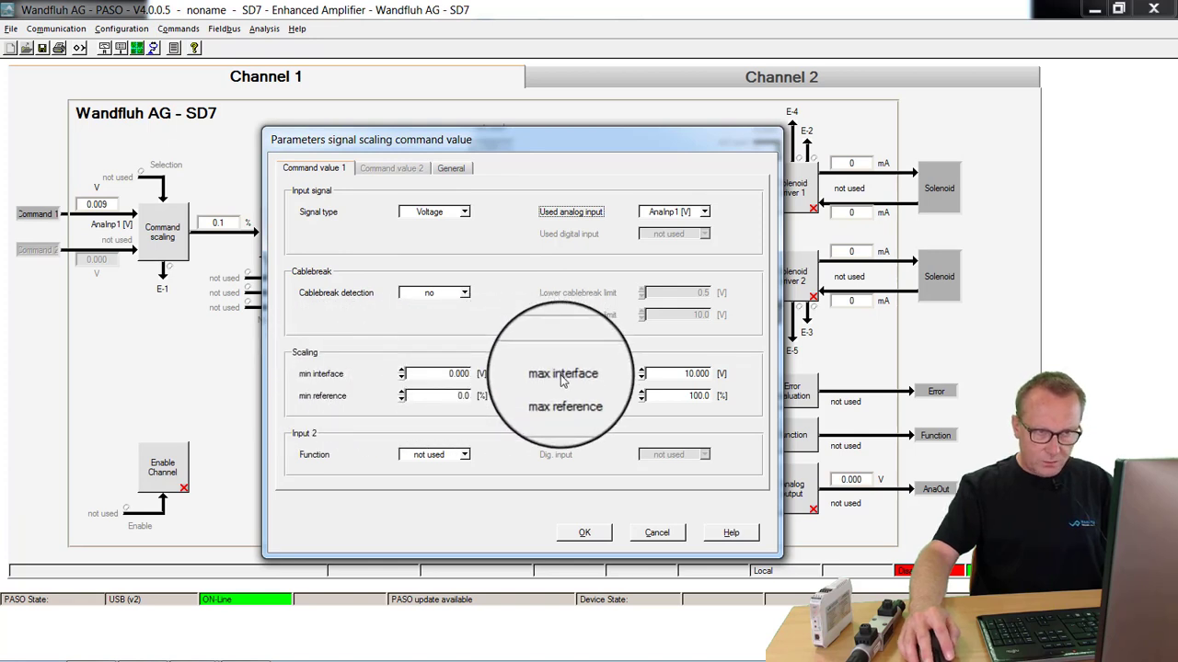
click(341, 379)
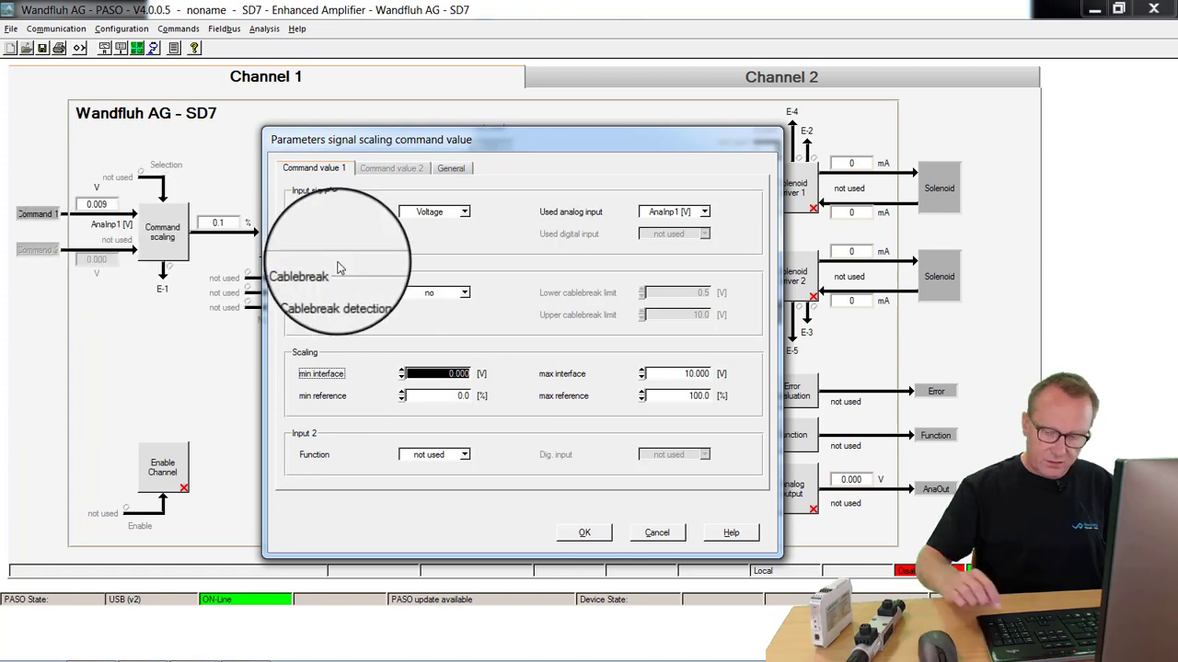
text(0.00)
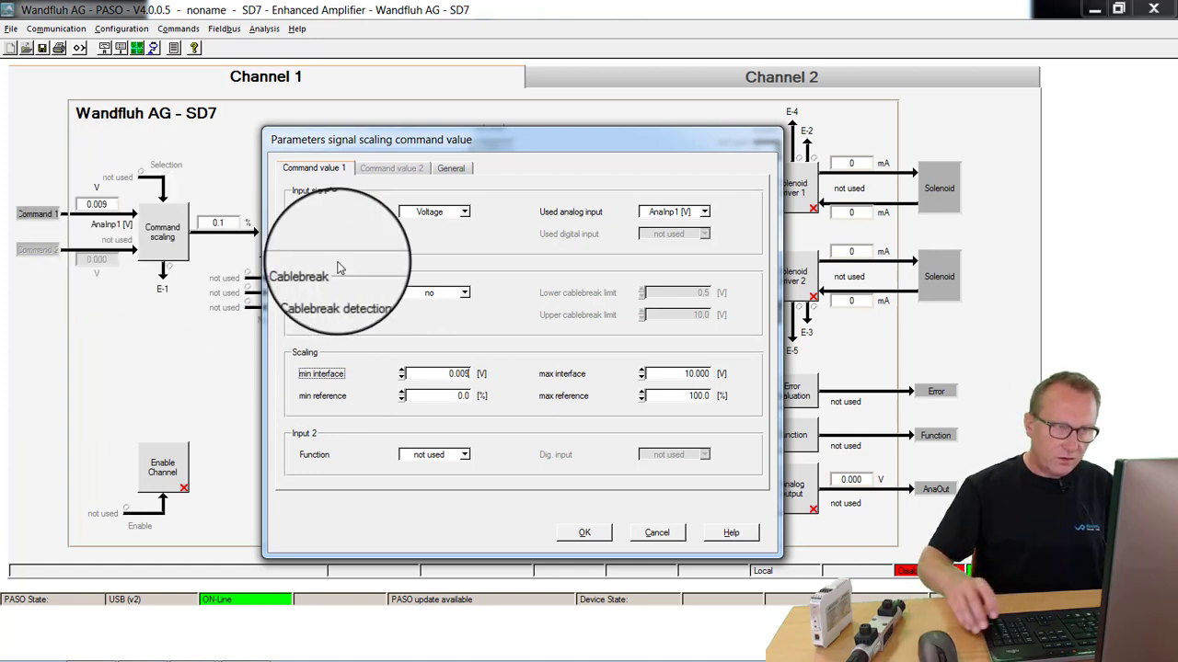
text(9)
key(Tab)
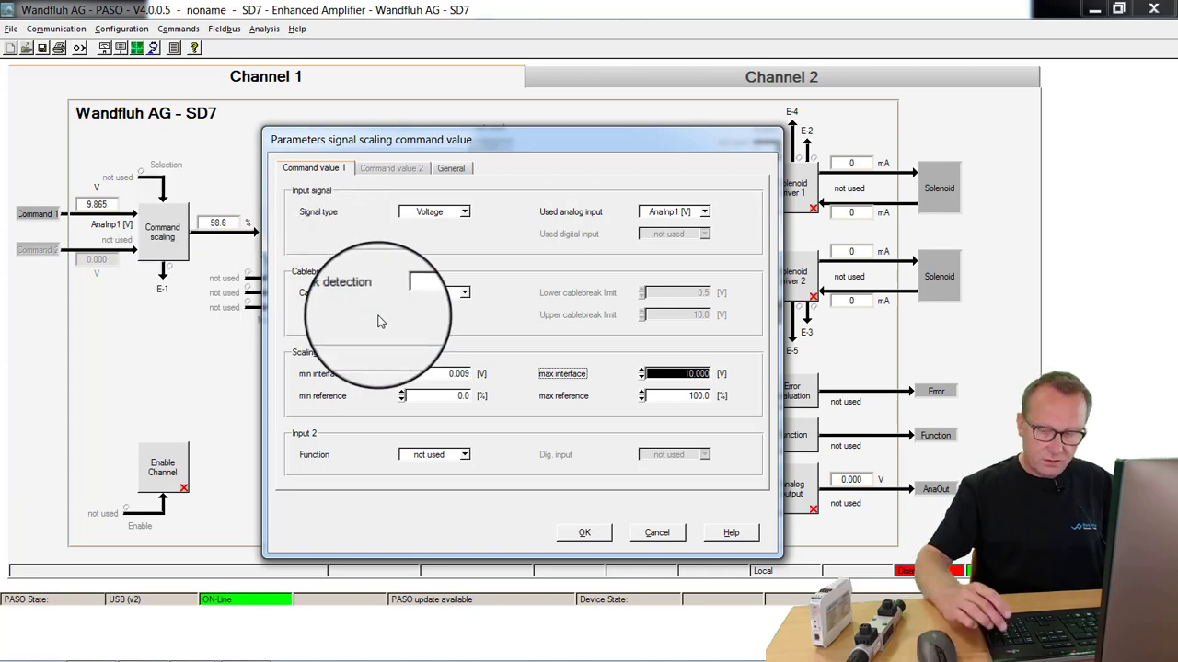
text(9.865)
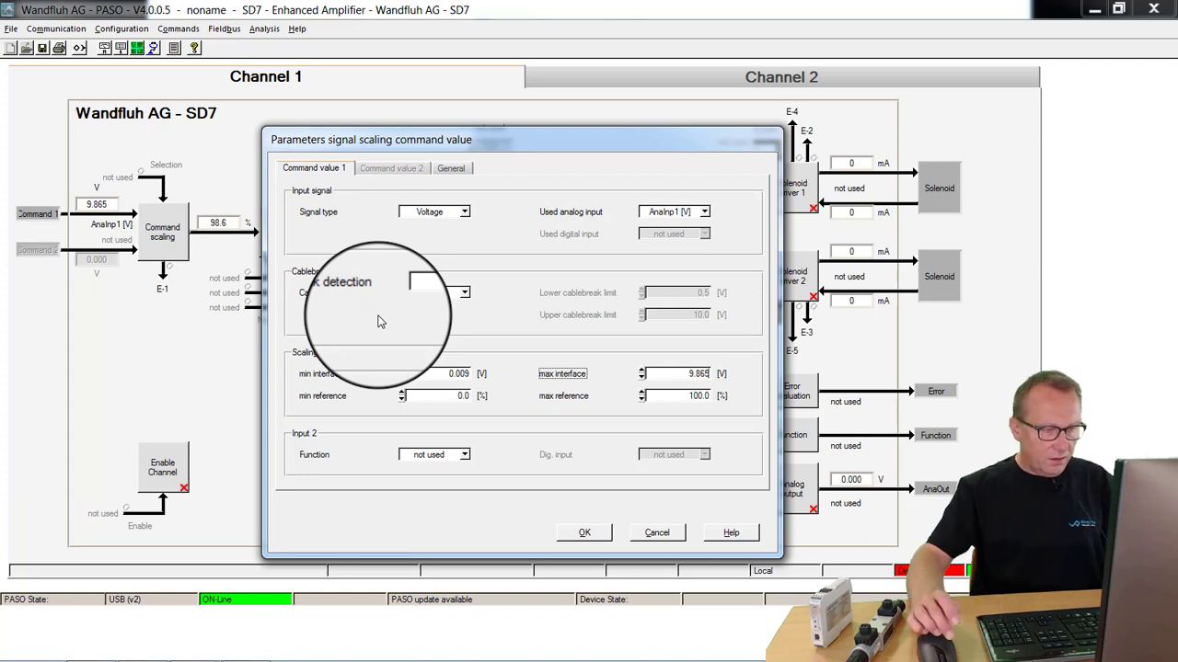
key(Tab)
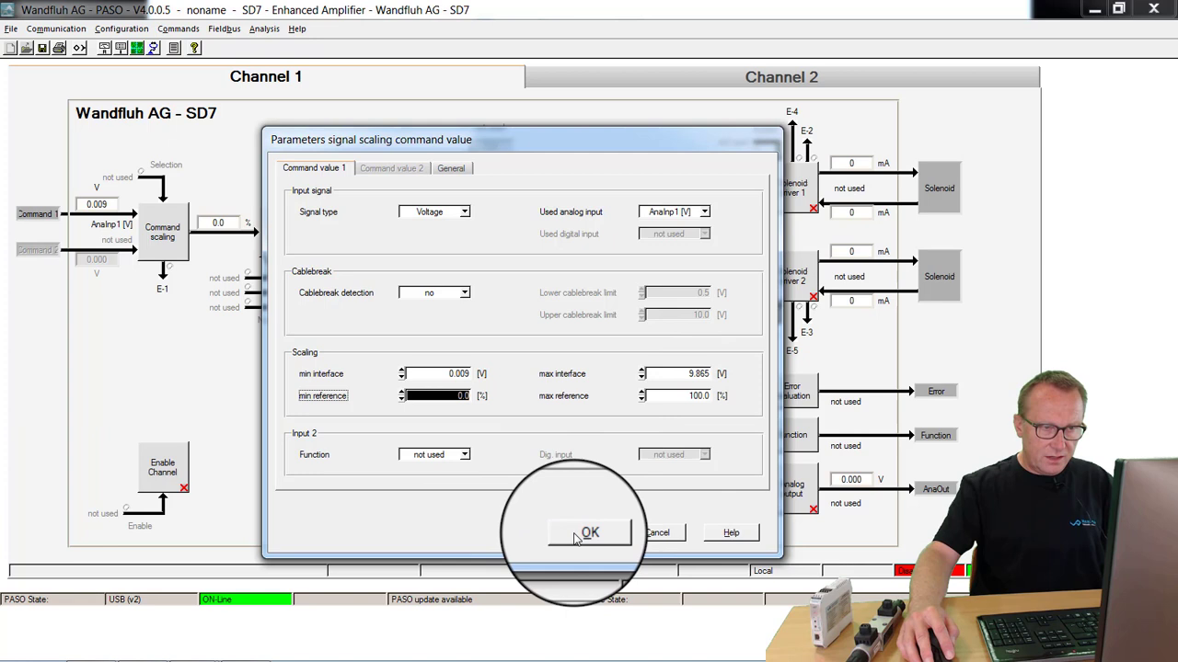
click(587, 534)
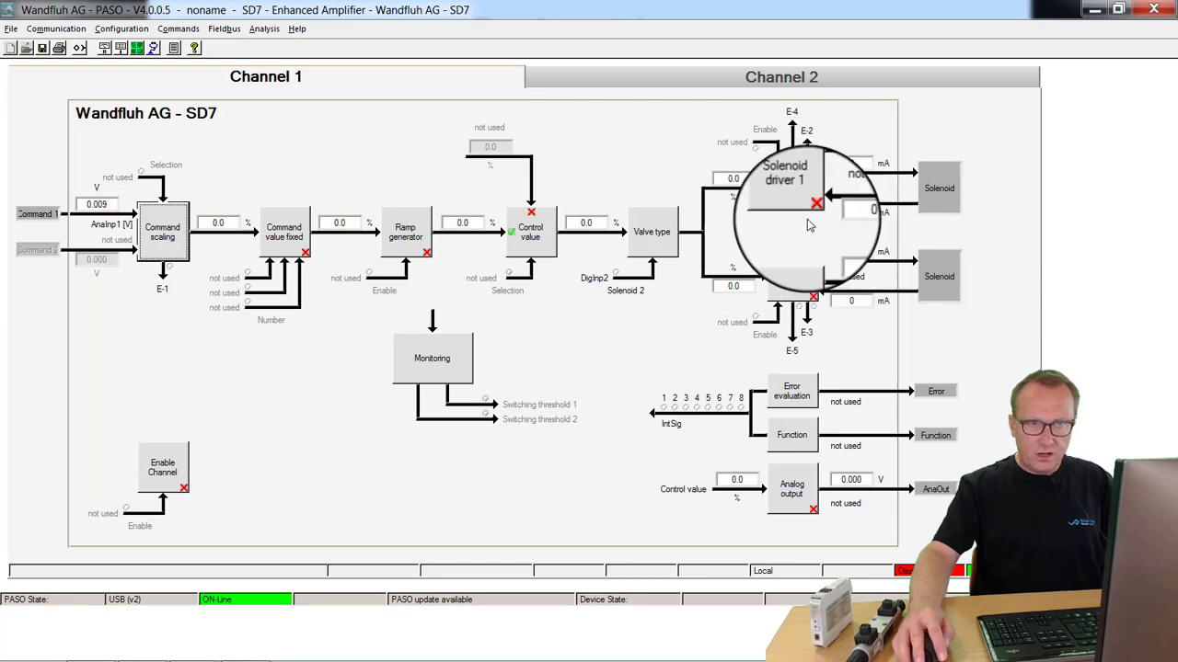
- Open the Parameters solenoids dialog for solenoid driver 1
click(793, 189)
- Assign solenoid driver 1 to SolOutA with Imin 100 mA and Imax 900 mA
drag(478, 154, 545, 119)
click(306, 193)
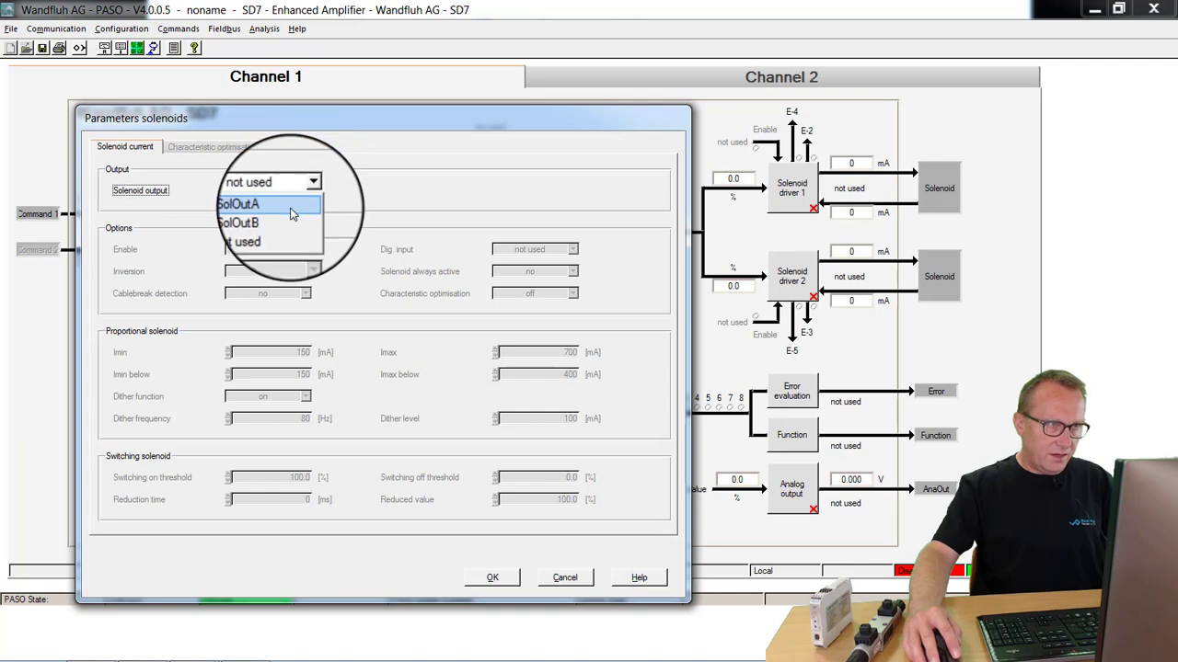
click(292, 206)
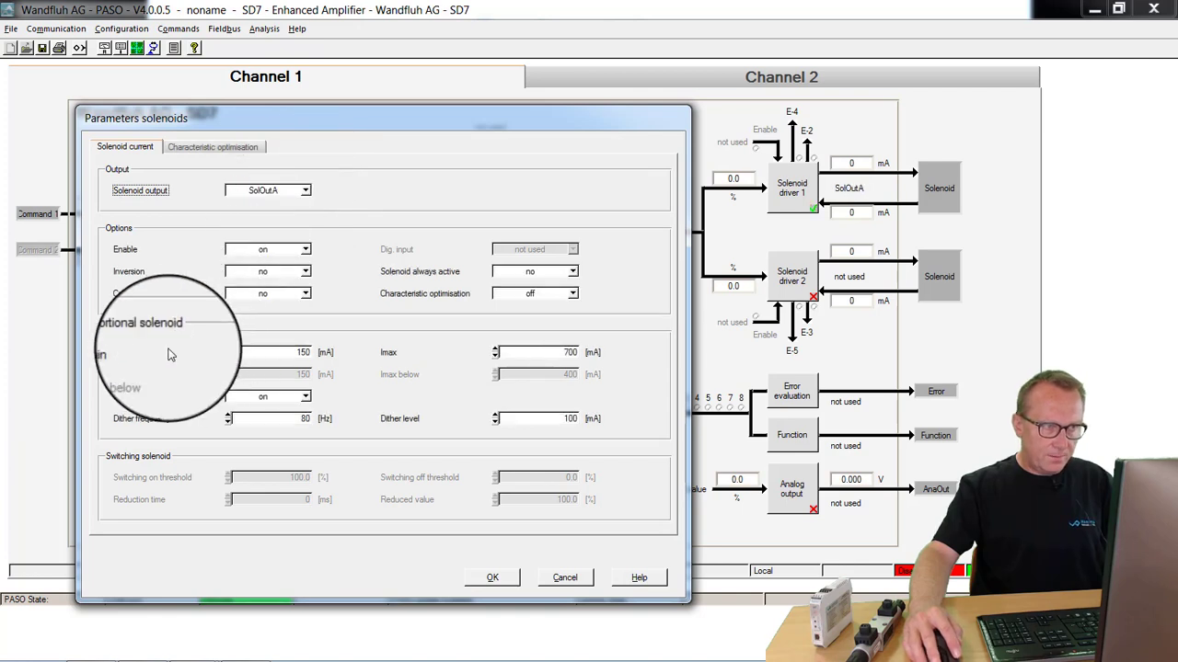
click(121, 357)
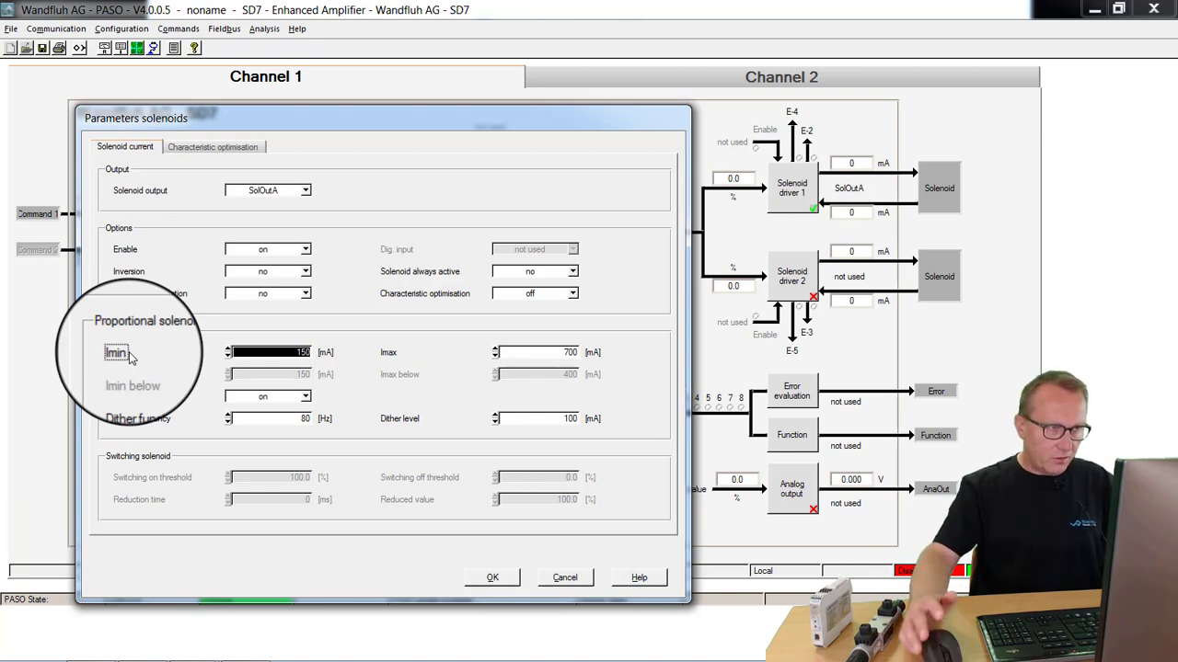
text(1)
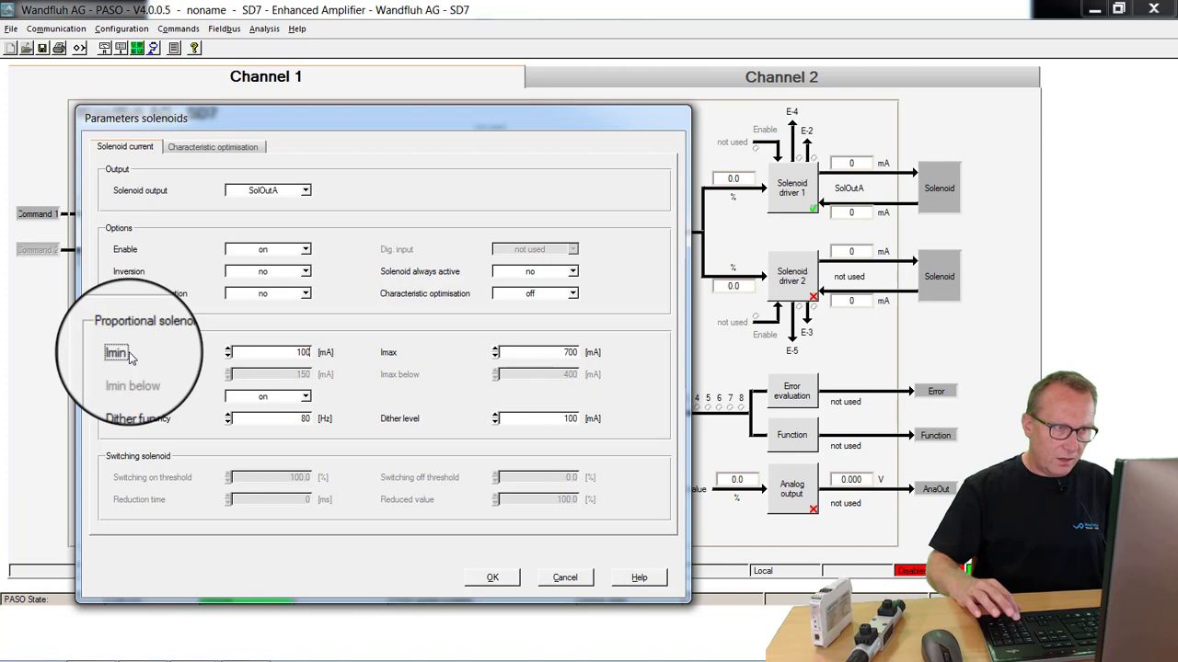
key(Tab)
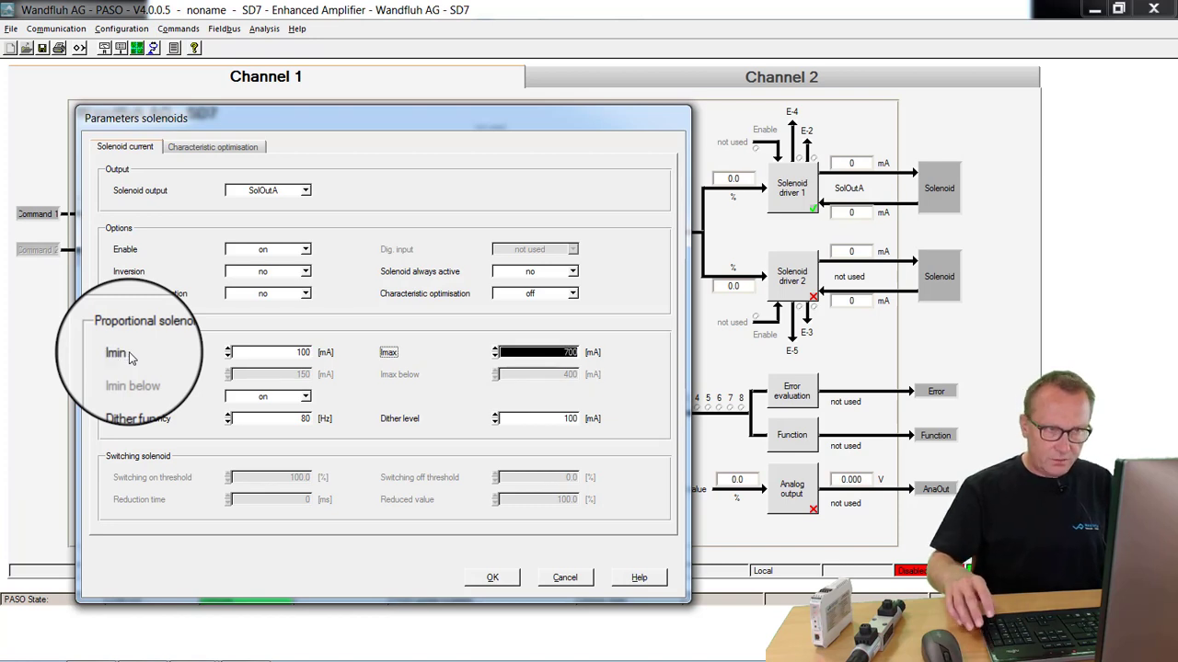
text(900)
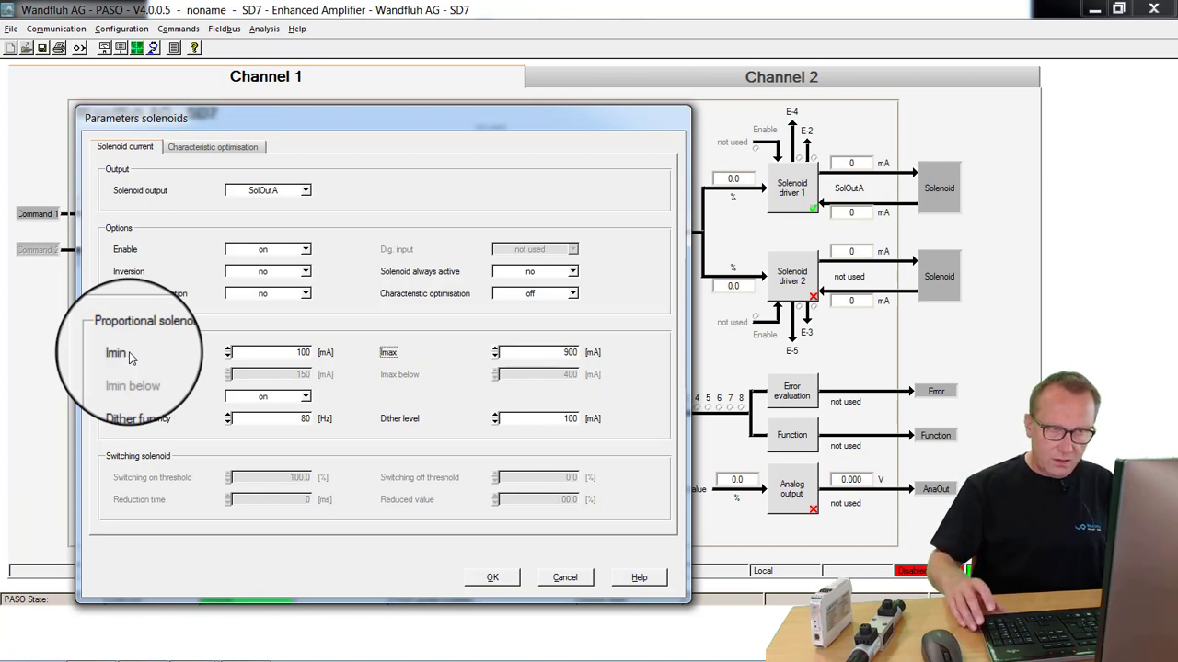
- Confirm driver 1, then give solenoid driver 2 output SolOutB with Imin 100 mA and Imax 900 mA
click(497, 581)
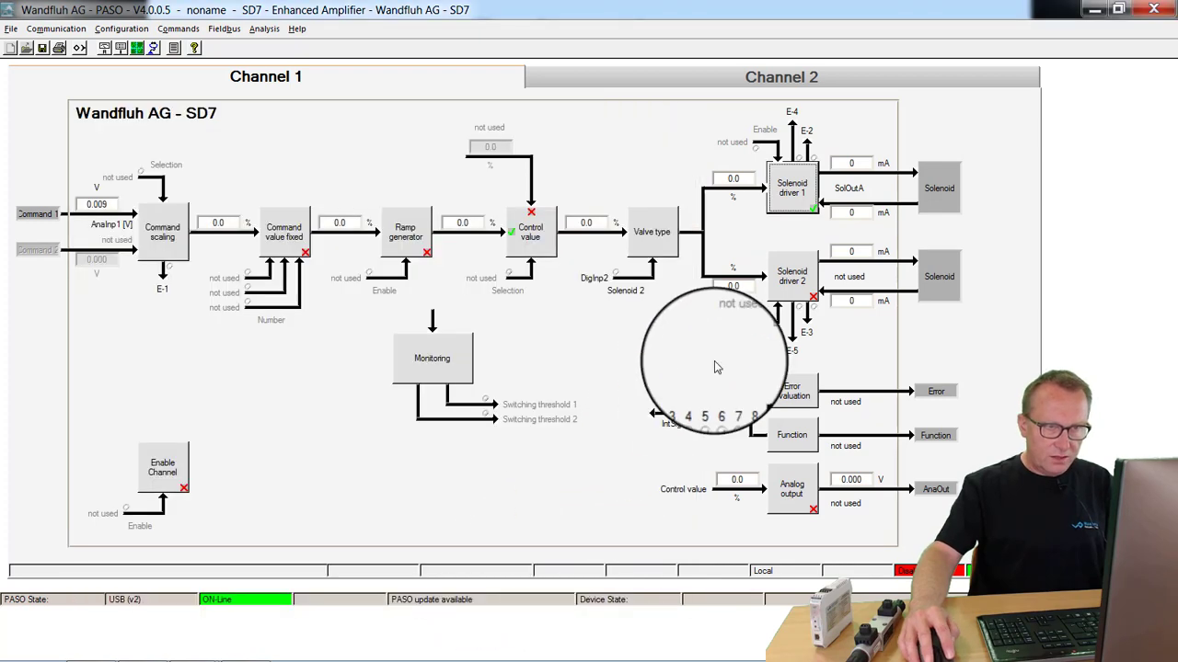
click(796, 286)
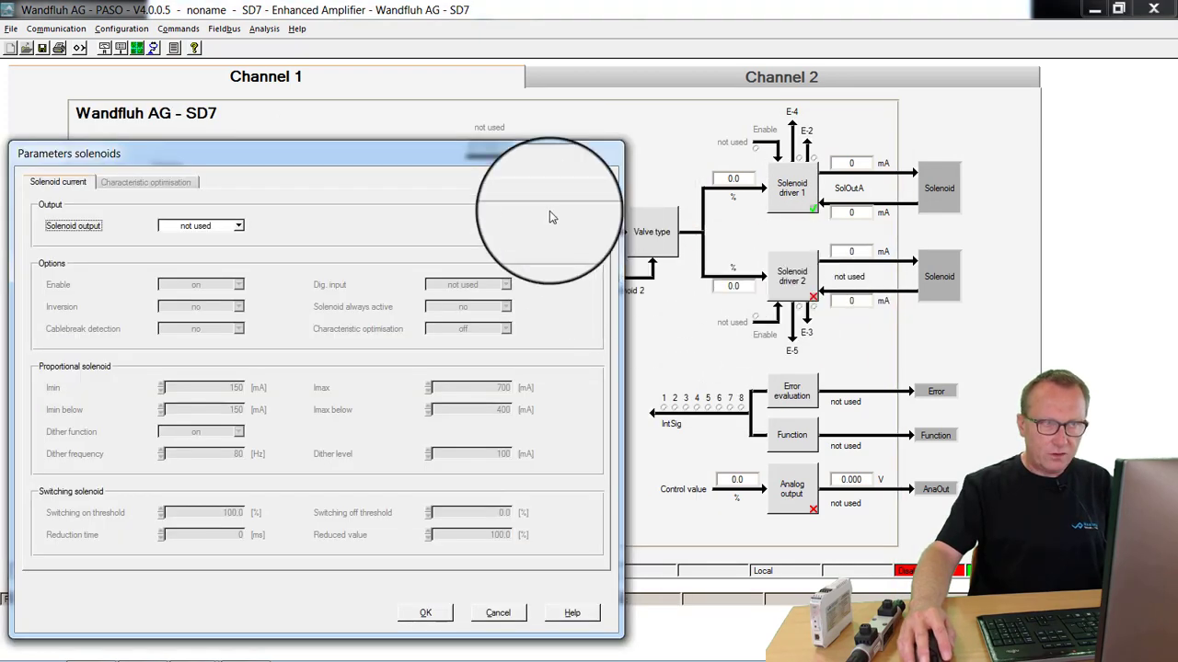
drag(503, 162, 574, 117)
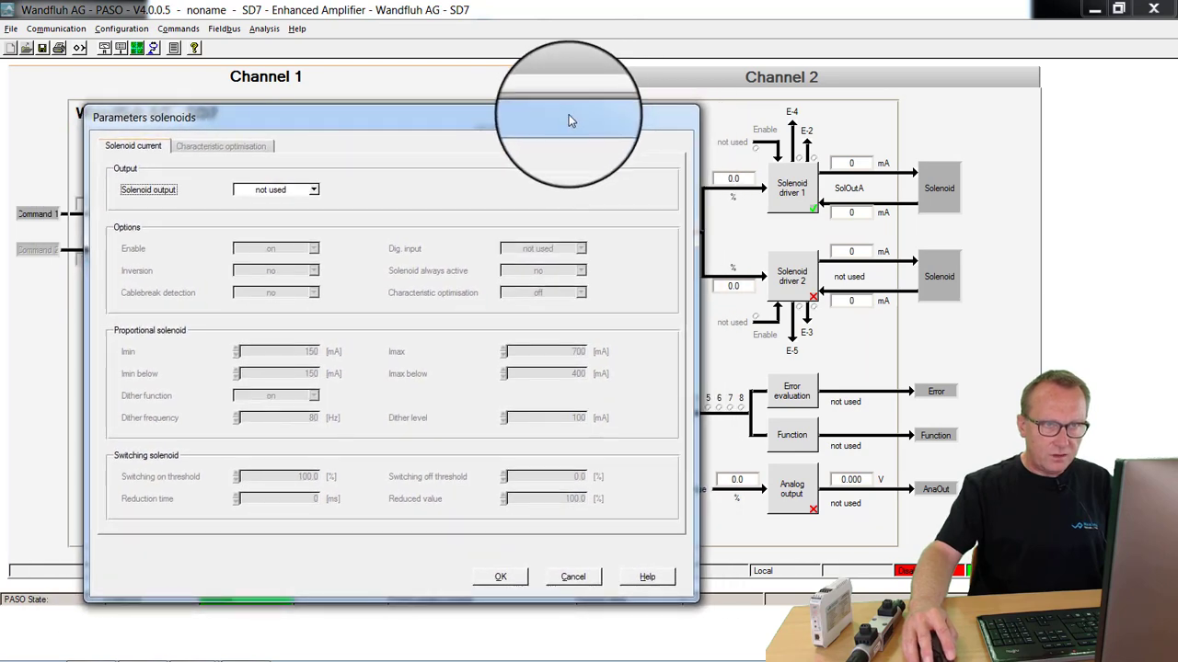
click(315, 191)
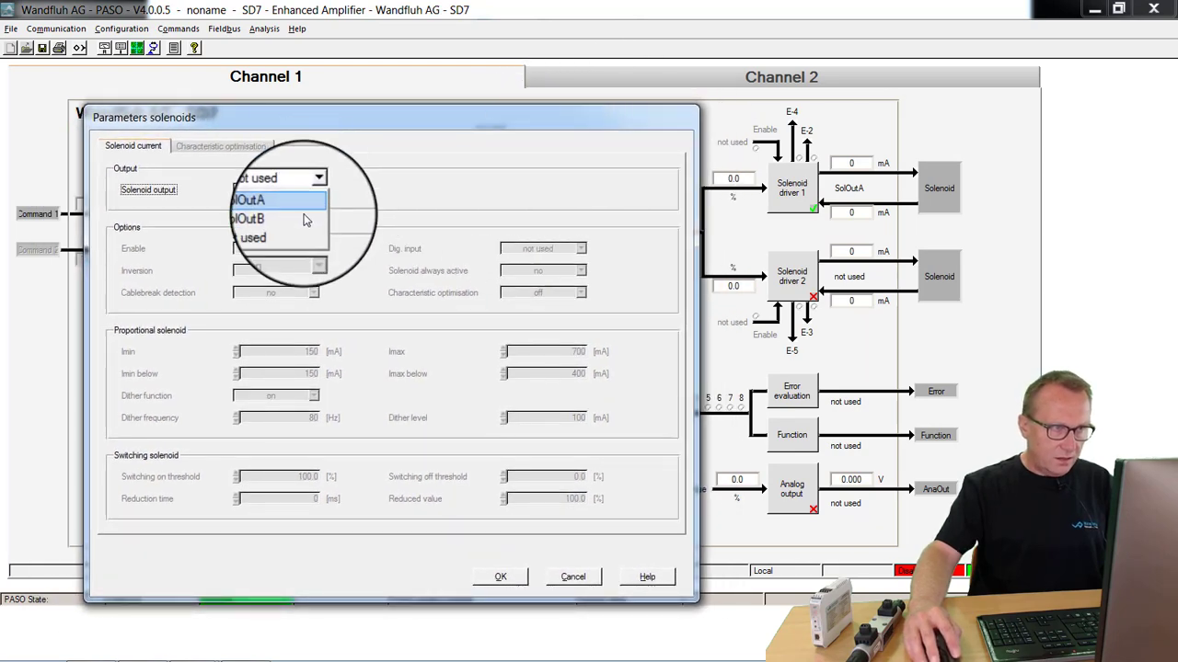
click(307, 220)
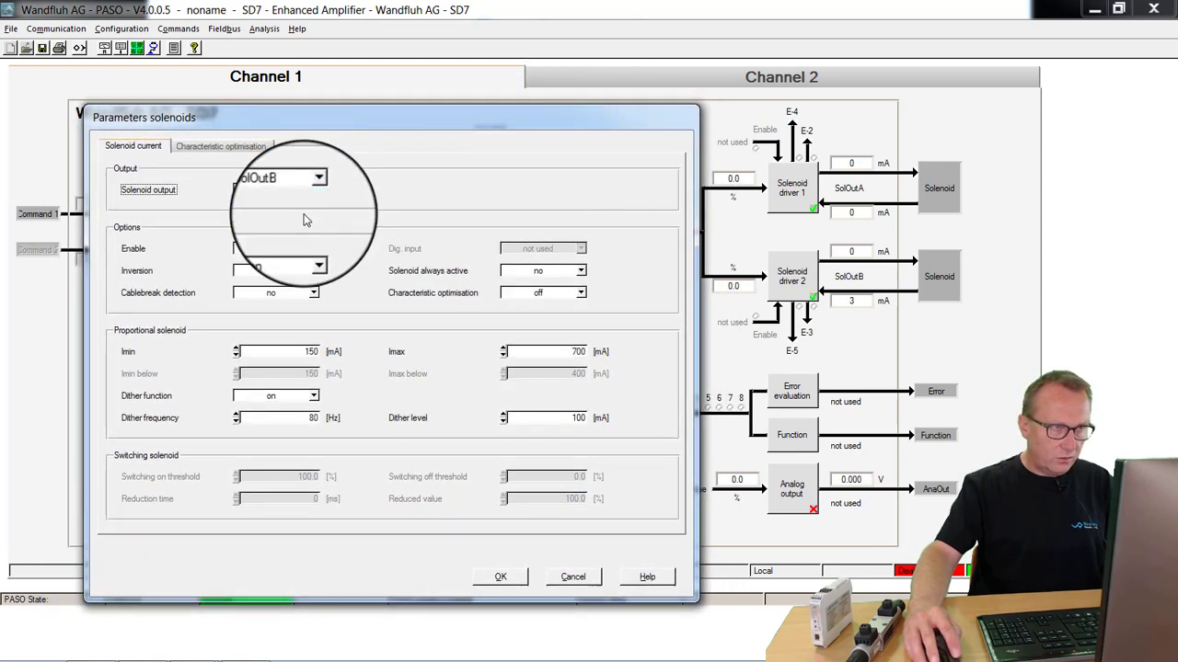
click(129, 352)
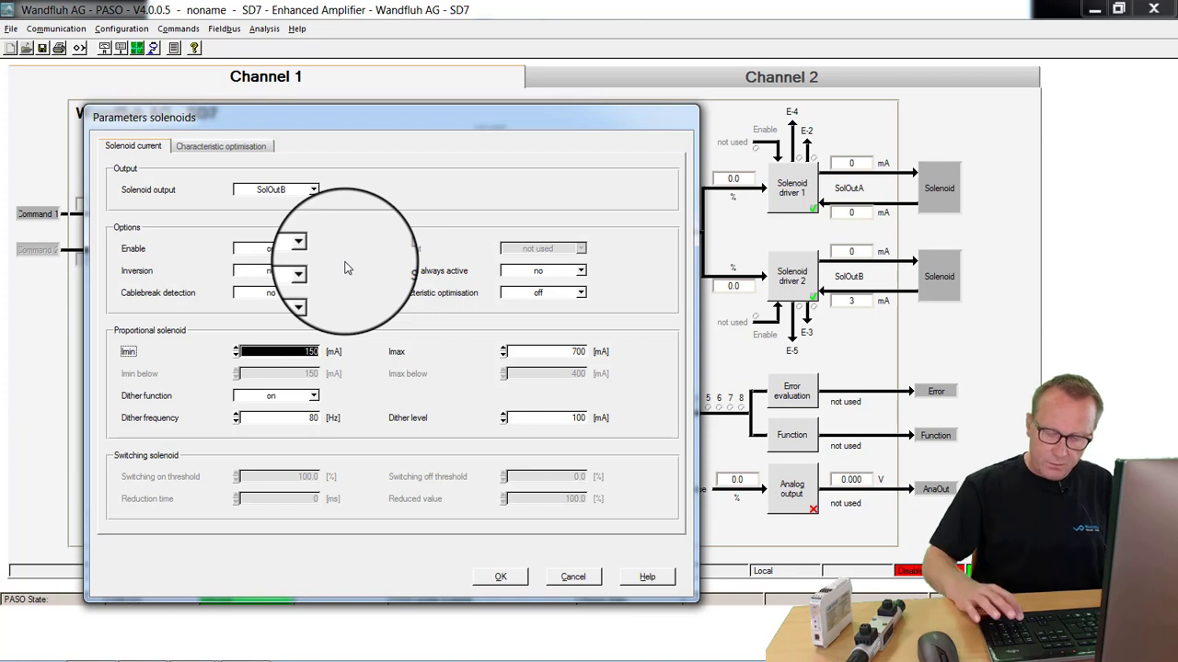
text(100)
key(Tab)
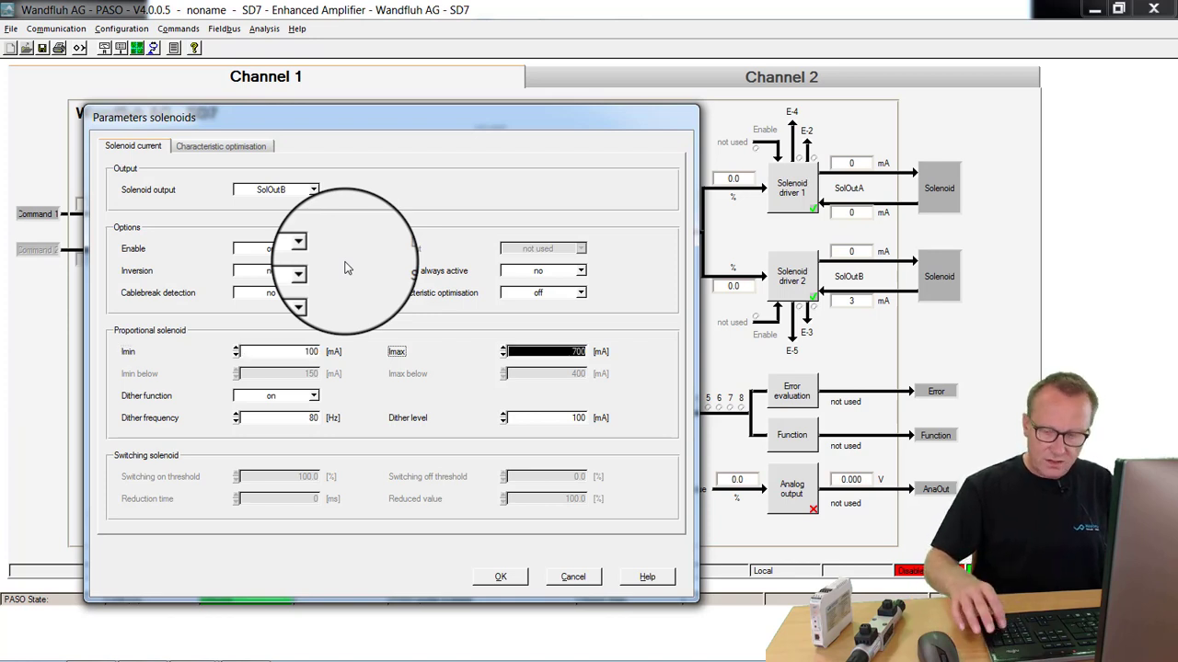
text(5)
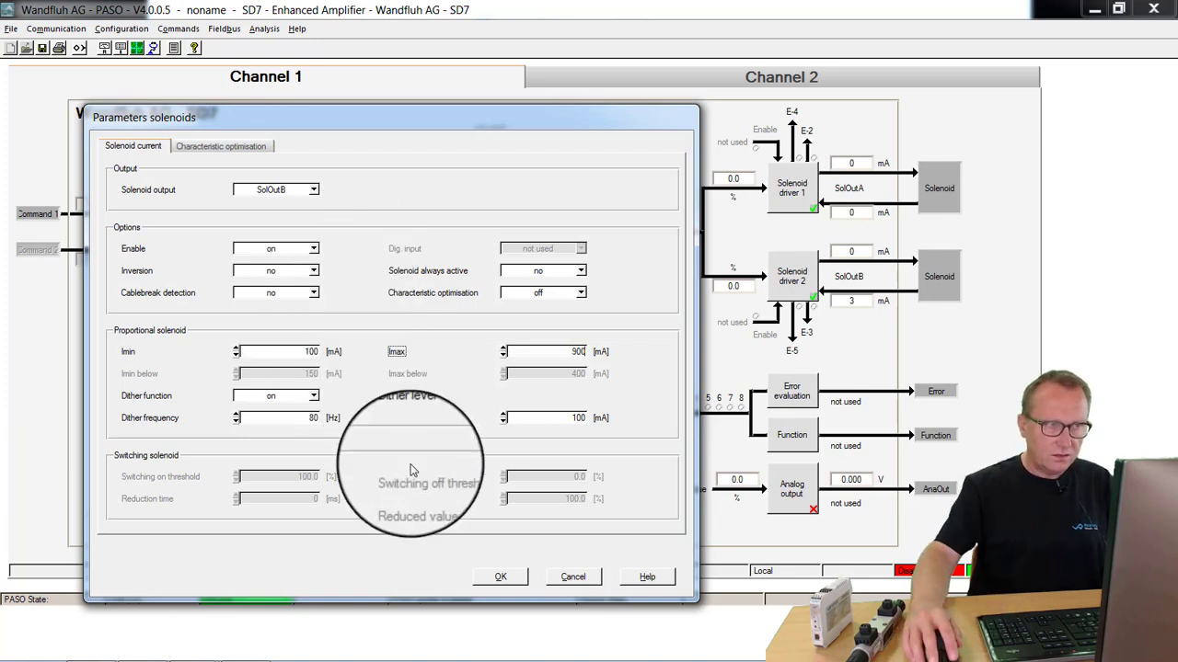
click(501, 577)
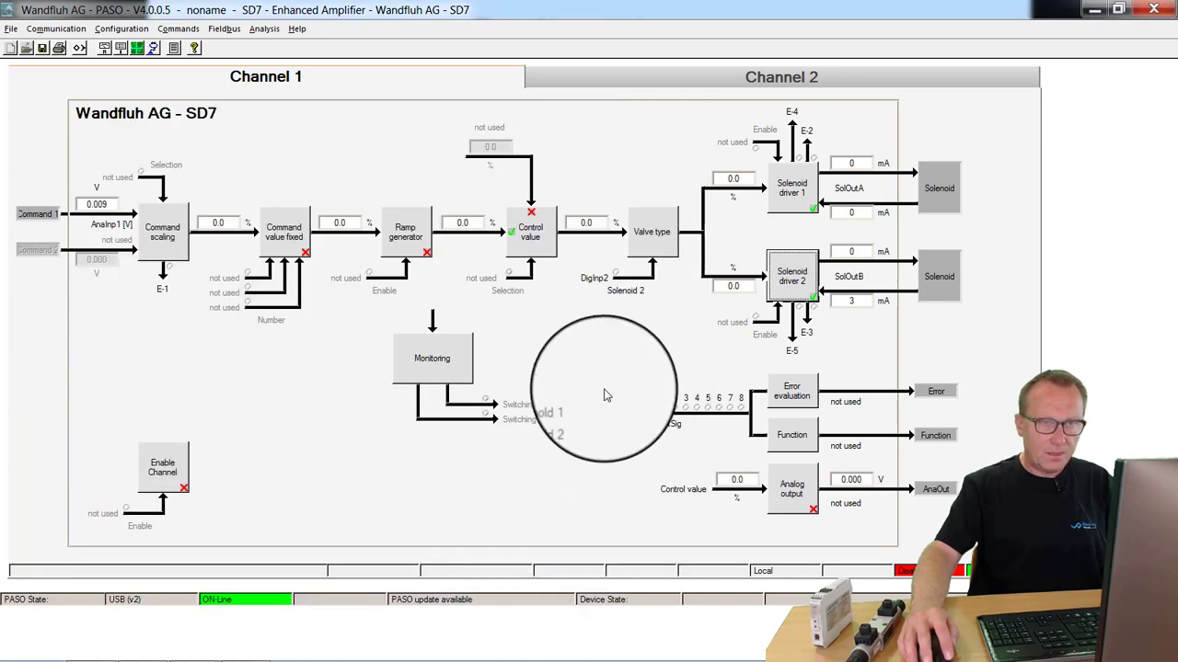
- Set Channel 1's enable mode to external, driven by digital input DigInp1
click(169, 471)
drag(263, 509, 617, 319)
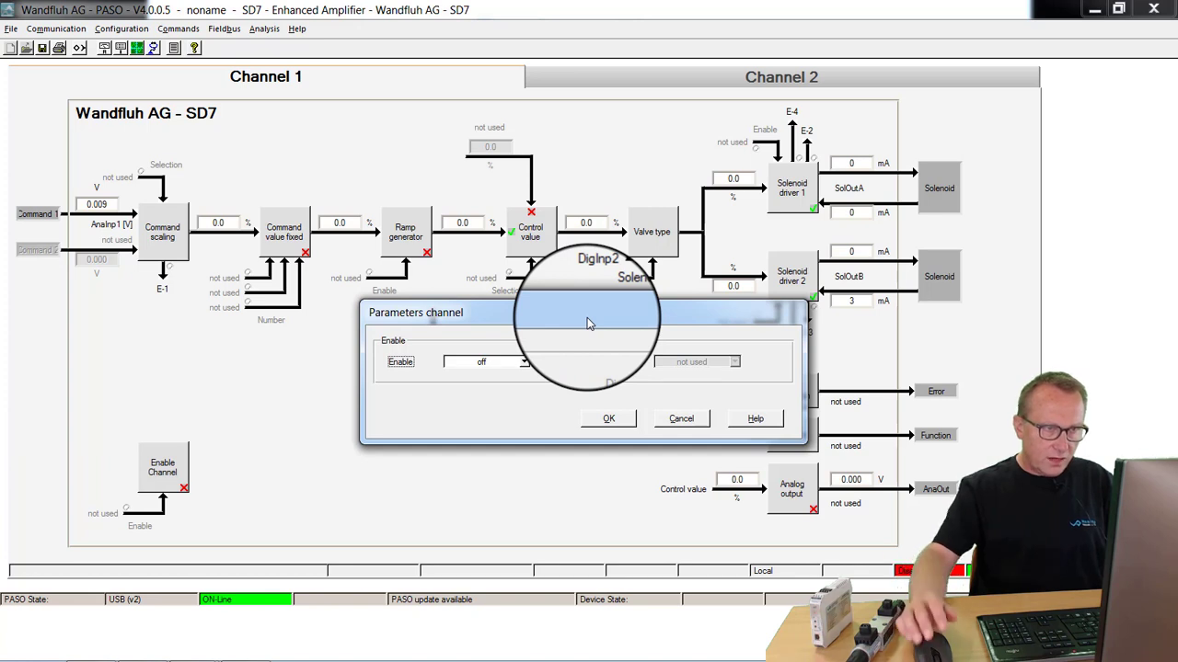
click(524, 363)
click(503, 410)
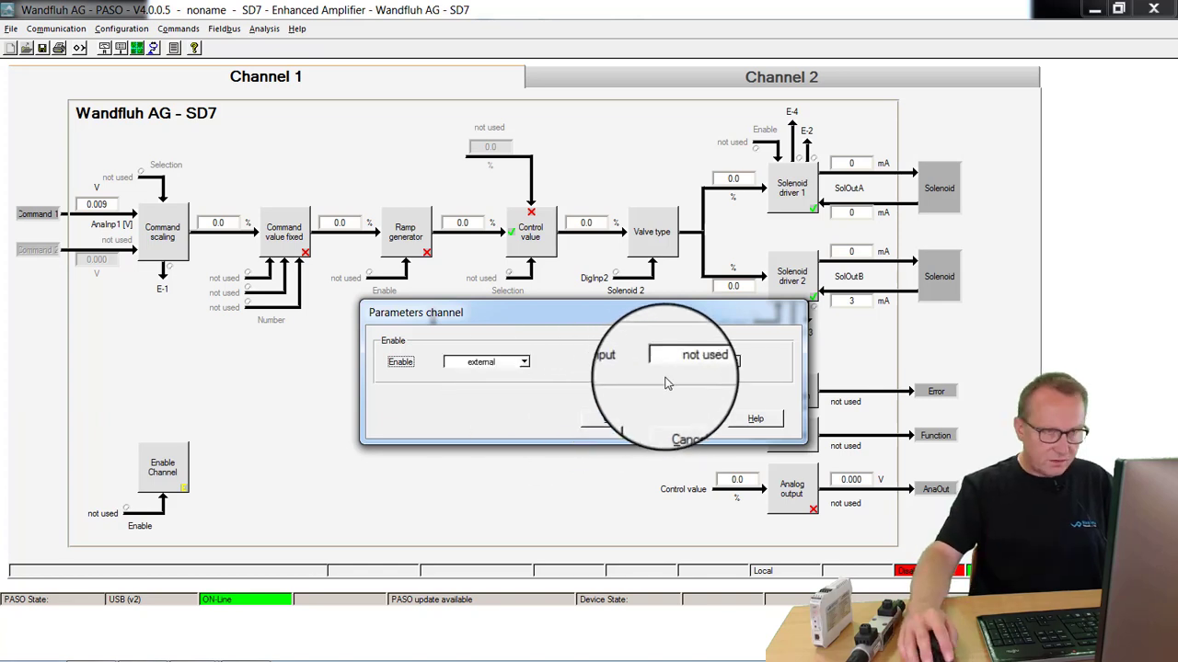
click(689, 366)
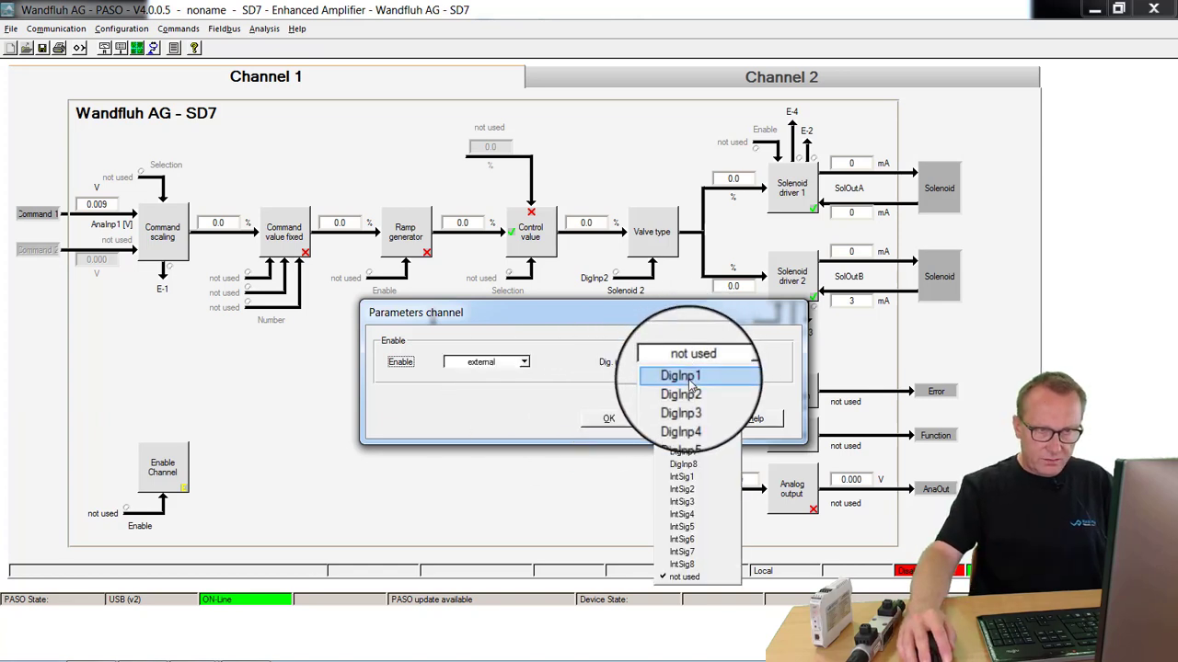
click(689, 380)
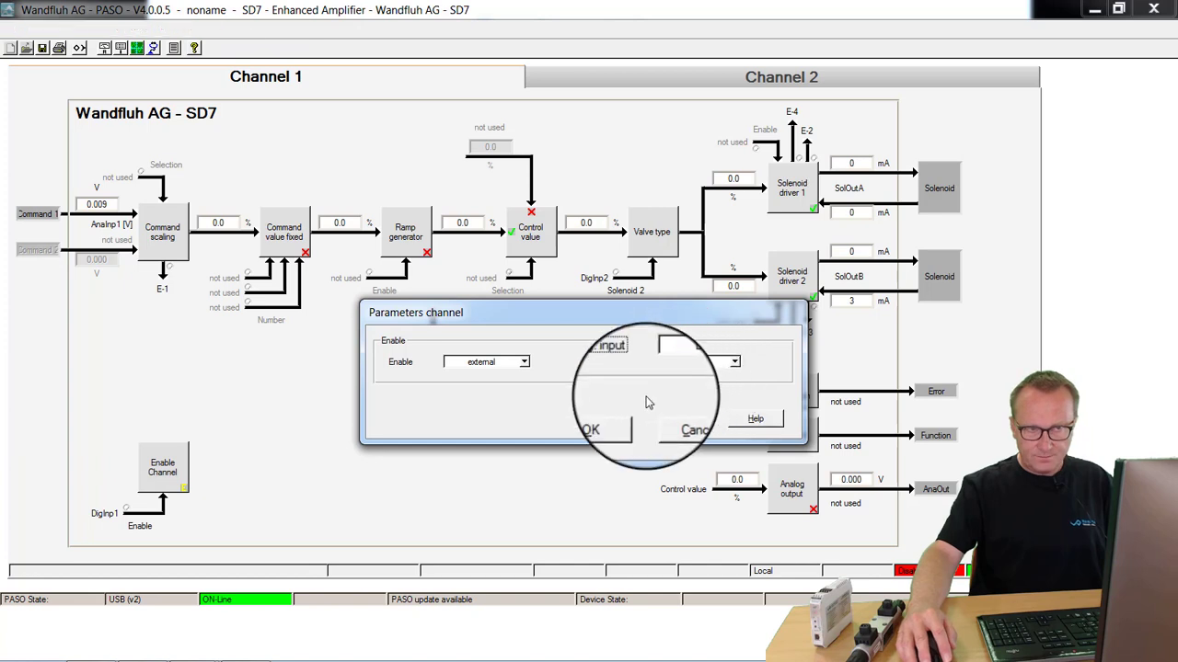
click(606, 418)
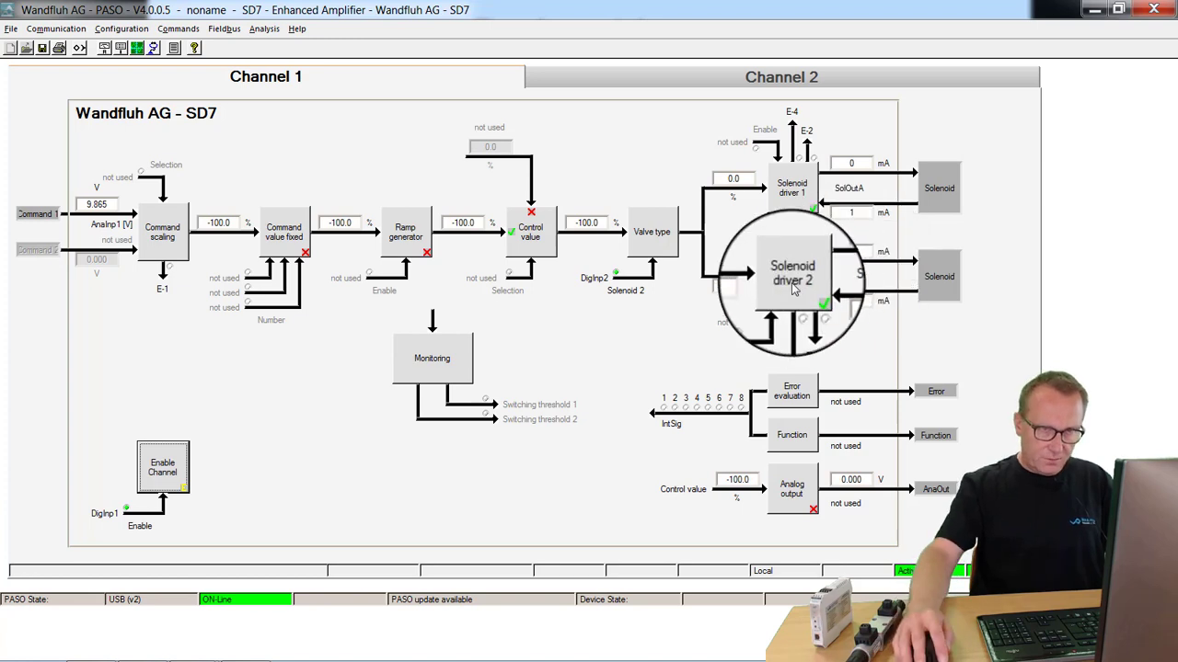
- Reduce solenoid driver 2's Imax from 900 mA to 700 mA
double_click(792, 289)
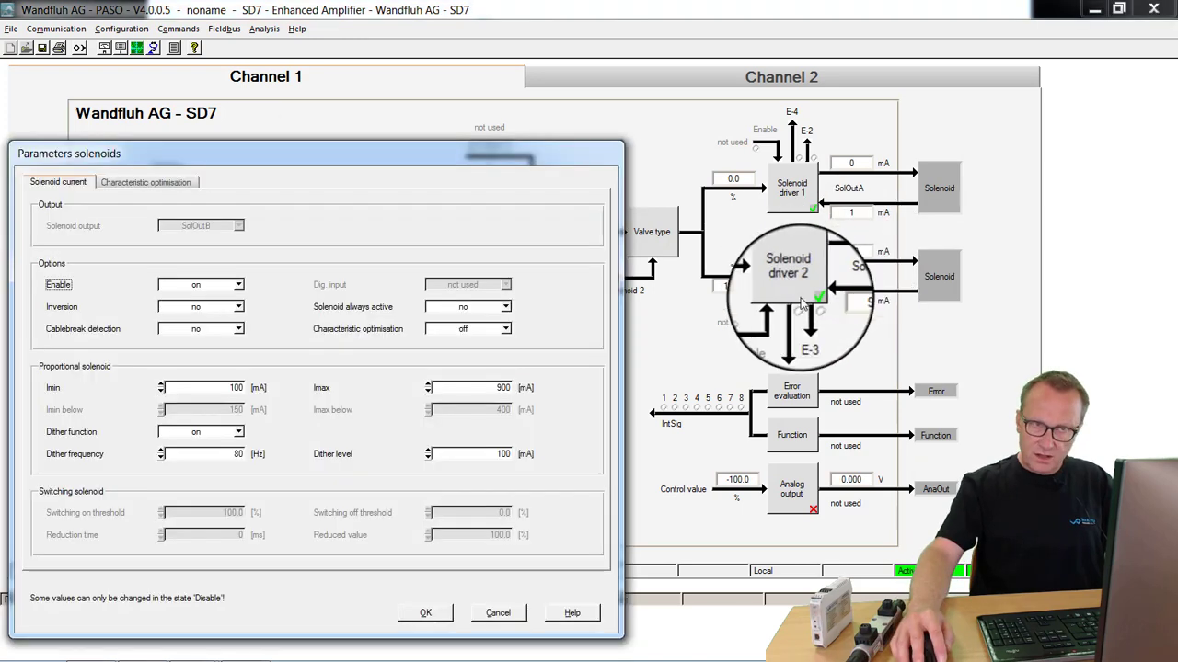
click(319, 391)
text(7)
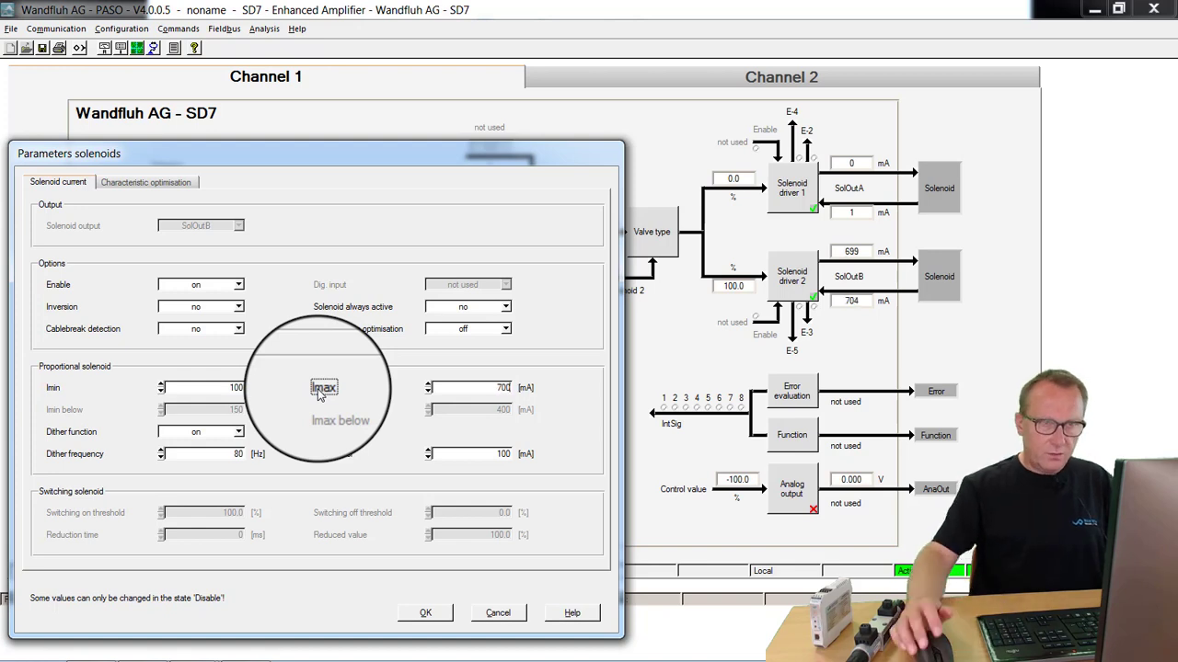
click(425, 613)
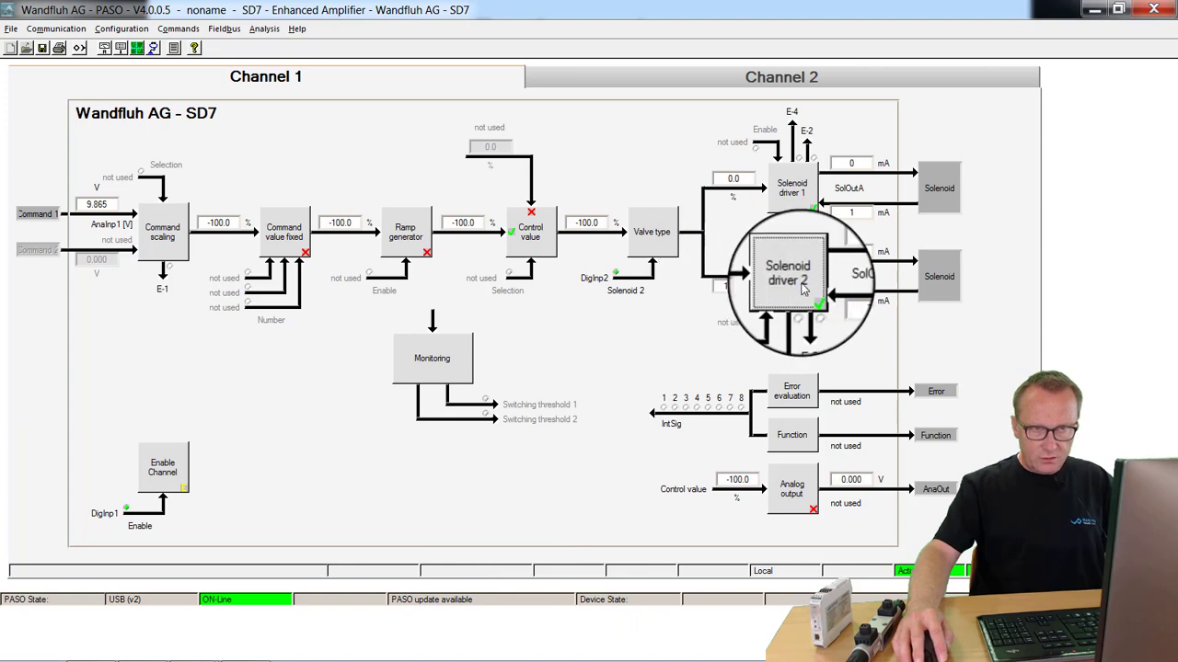